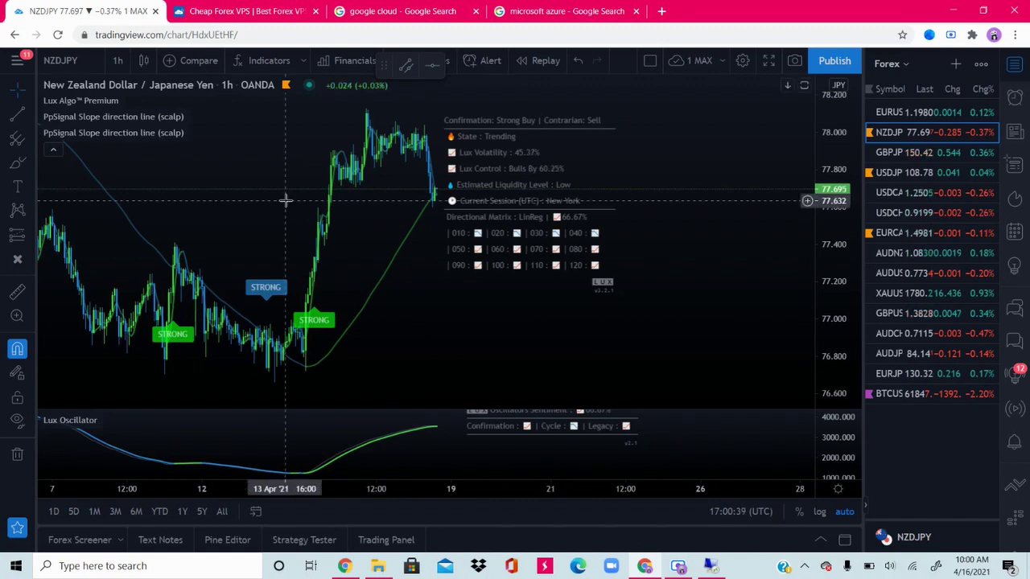
Switch to the 'Cheap Forex VPS' tab showing AccuWeb's forex VPS plans from $12.00/month.
{"action": "left_click", "coordinate": [241, 10]}
{"action": "mouse_move", "coordinate": [287, 153]}
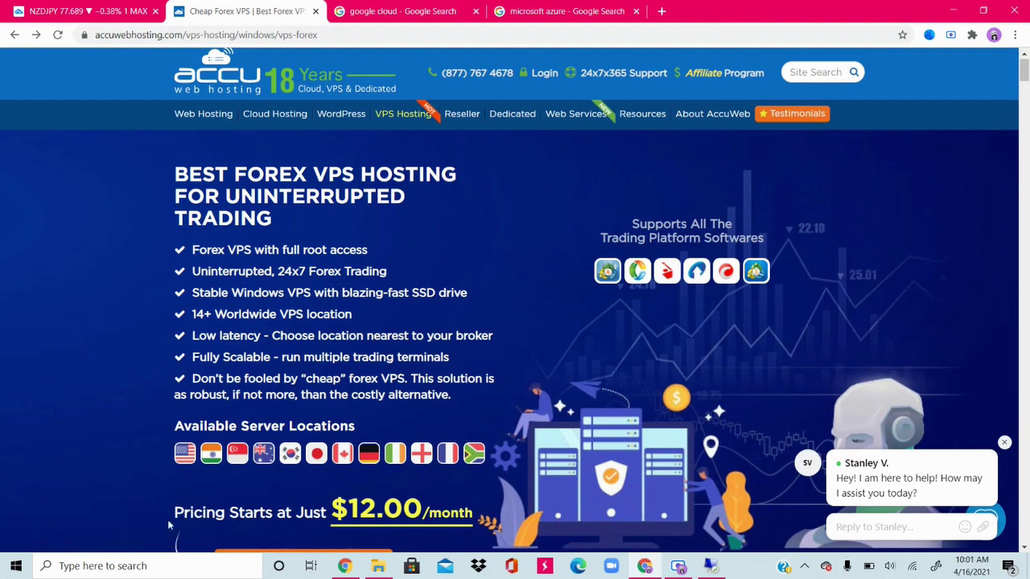
Reopen the recent remote desktop session from Start search and disconnect it.
{"action": "left_click", "coordinate": [125, 565]}
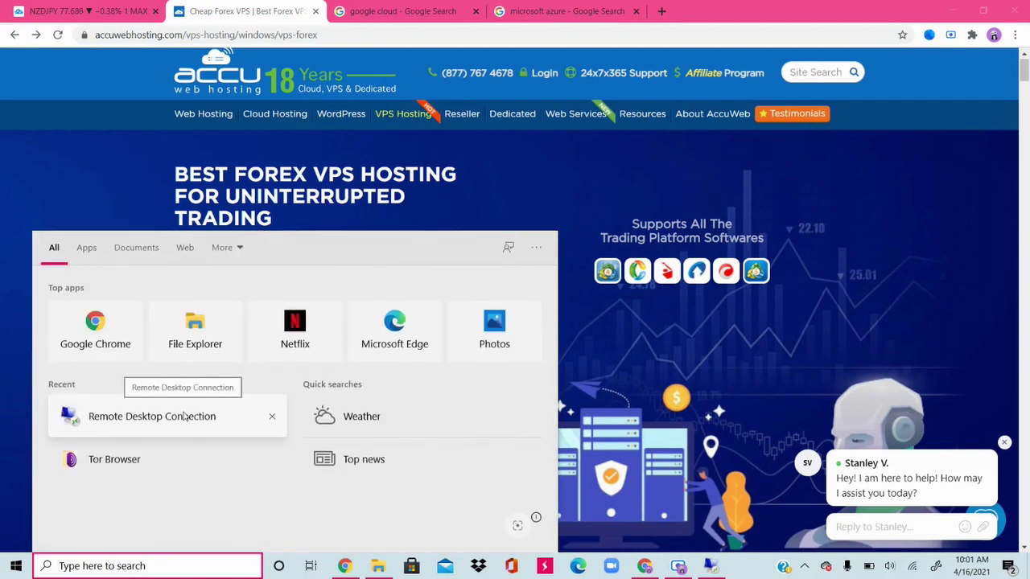
{"action": "left_click", "coordinate": [184, 416]}
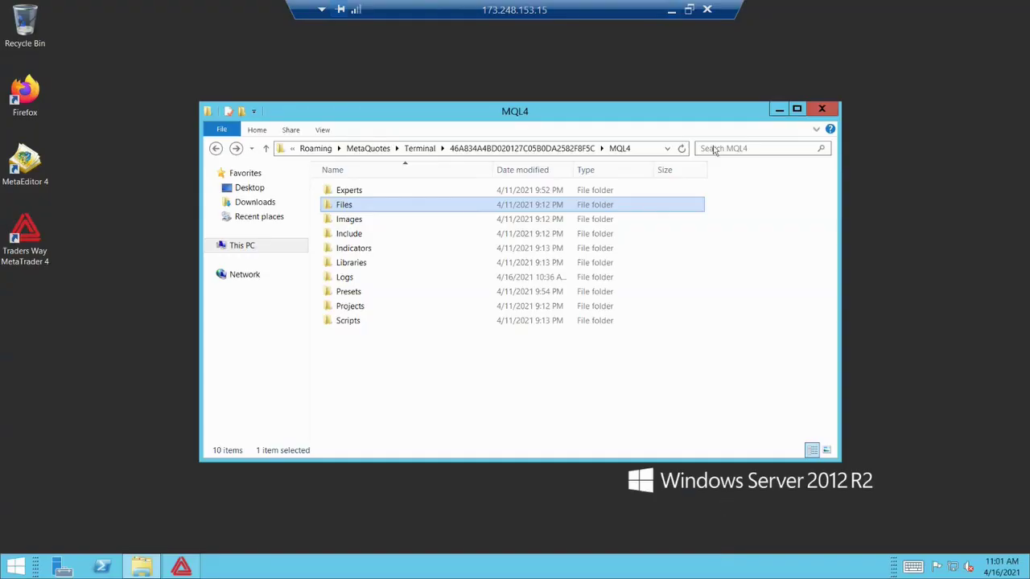
{"action": "left_click", "coordinate": [706, 9]}
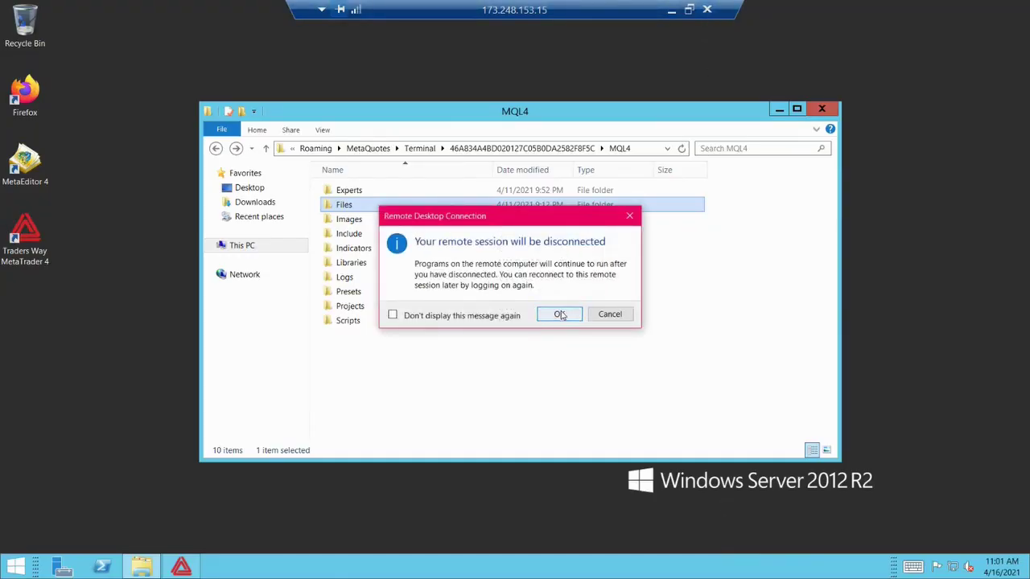
{"action": "left_click", "coordinate": [559, 313]}
Relaunch Remote Desktop Connection with full options shown and start connecting to the VPS.
{"action": "left_click", "coordinate": [119, 567]}
{"action": "type", "text": "re"}
{"action": "left_click", "coordinate": [149, 304]}
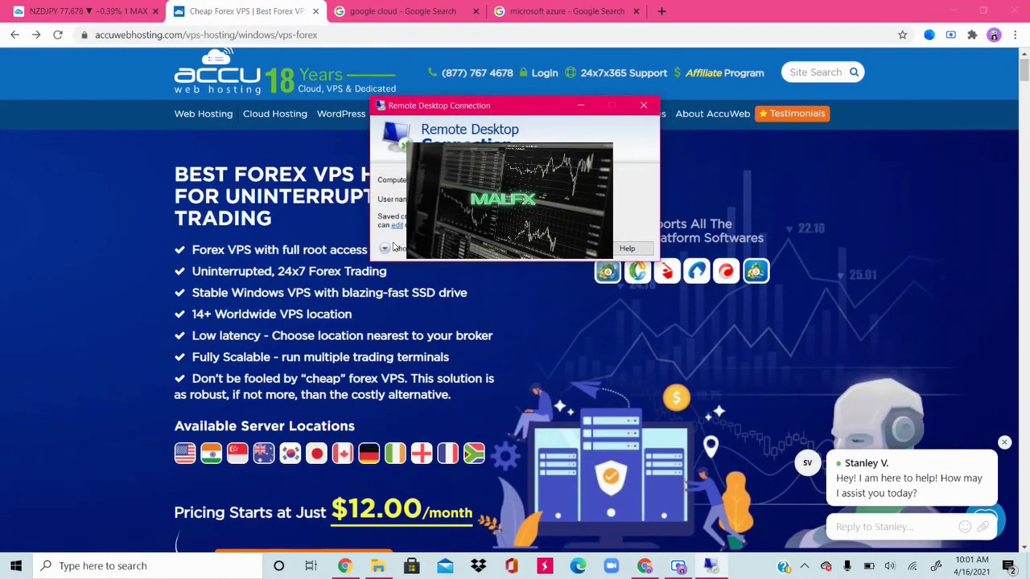
{"action": "left_click", "coordinate": [394, 249]}
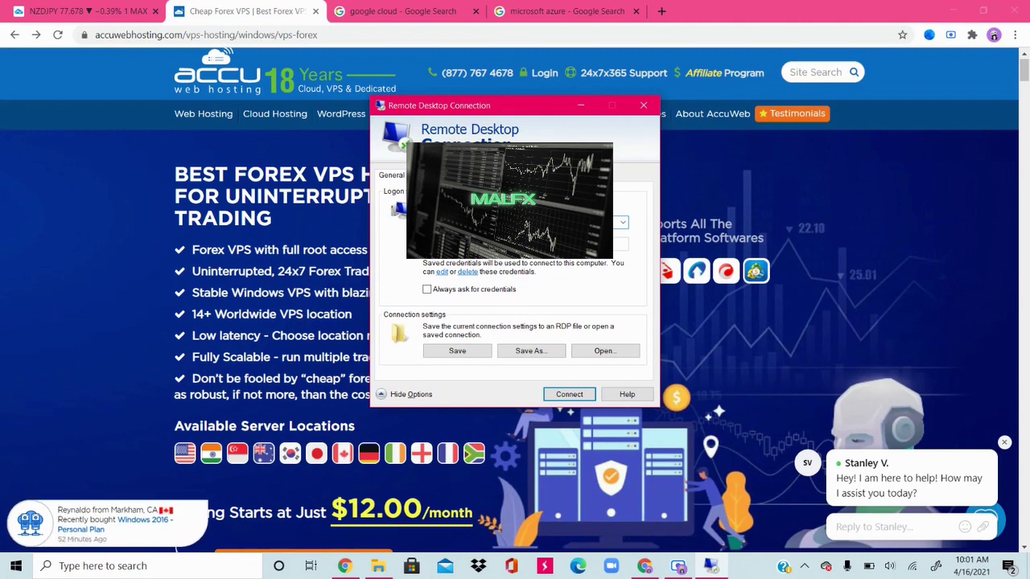
{"action": "left_click", "coordinate": [565, 394]}
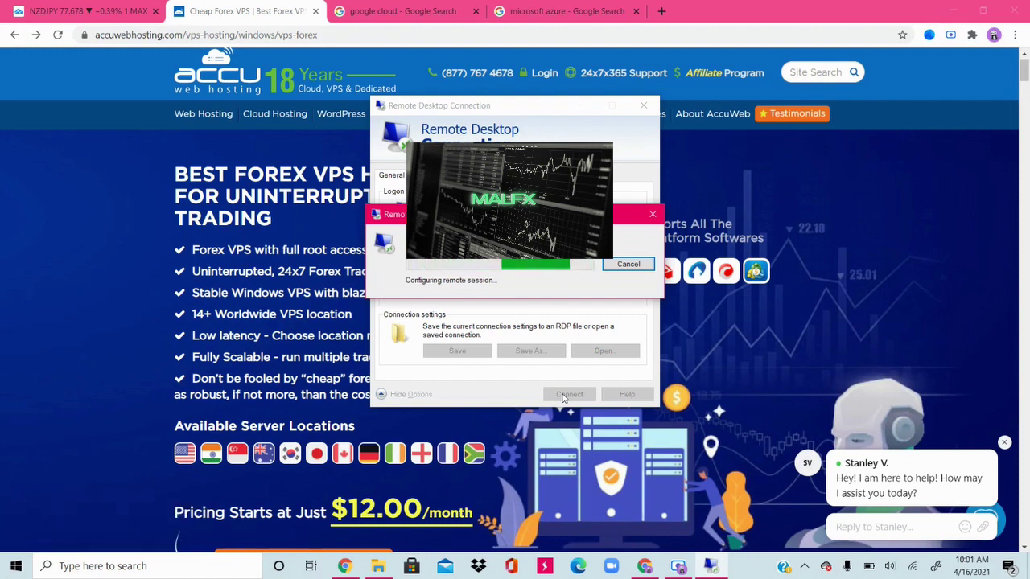
Cancel the pending connection and reconnect to the VPS from Start search's Recent list.
{"action": "left_click", "coordinate": [652, 214]}
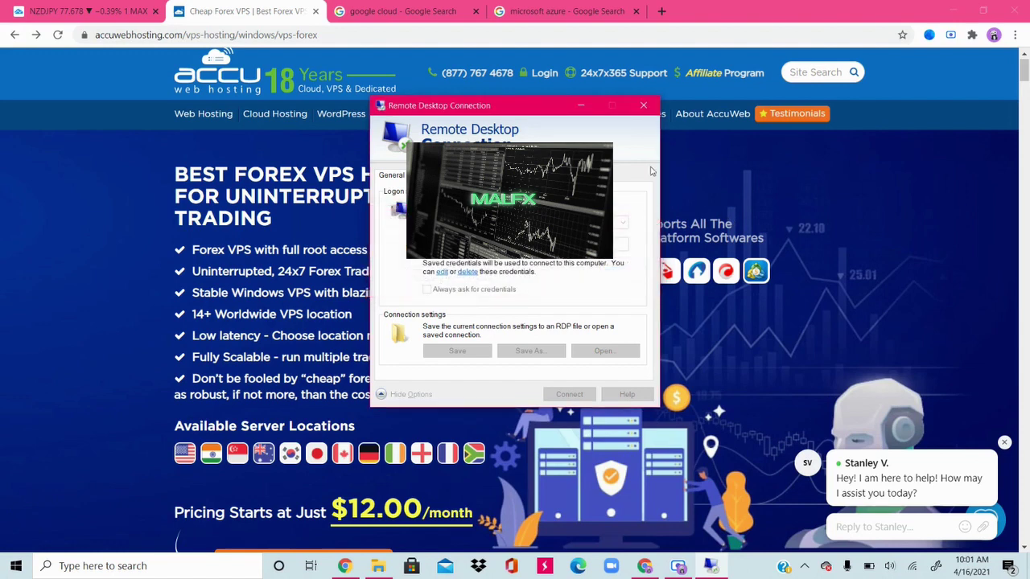
{"action": "left_click", "coordinate": [644, 105]}
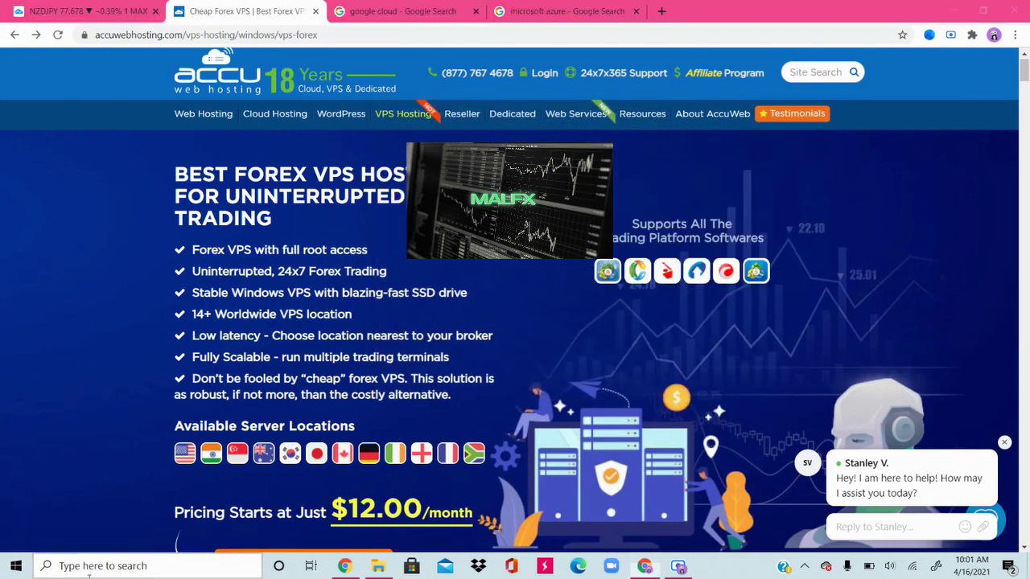
{"action": "left_click", "coordinate": [102, 566]}
{"action": "left_click", "coordinate": [97, 417]}
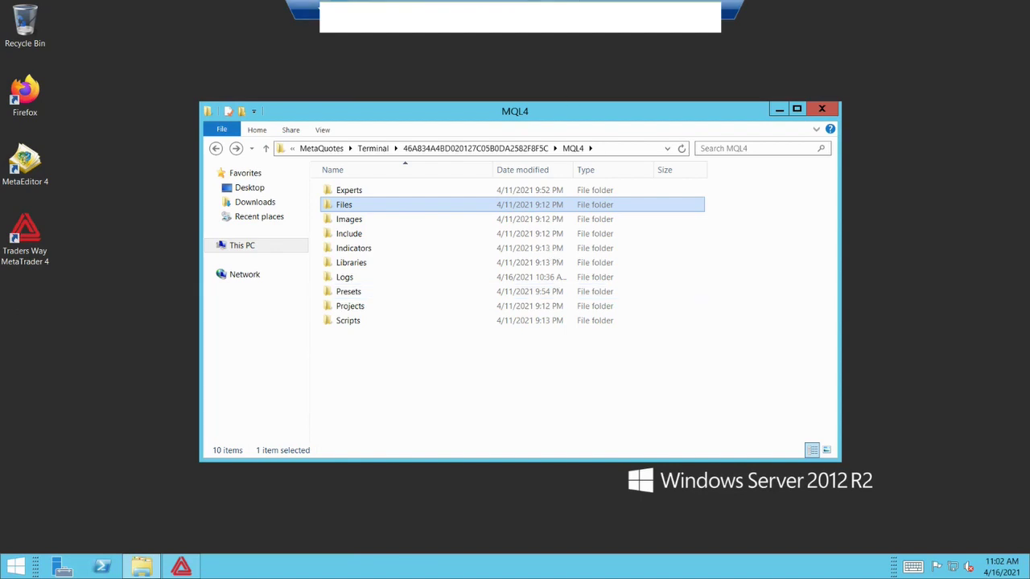
Leave the remote full screen and open the local MQL4\Experts folder in File Explorer.
{"action": "key", "text": "ctrl+alt+Break"}
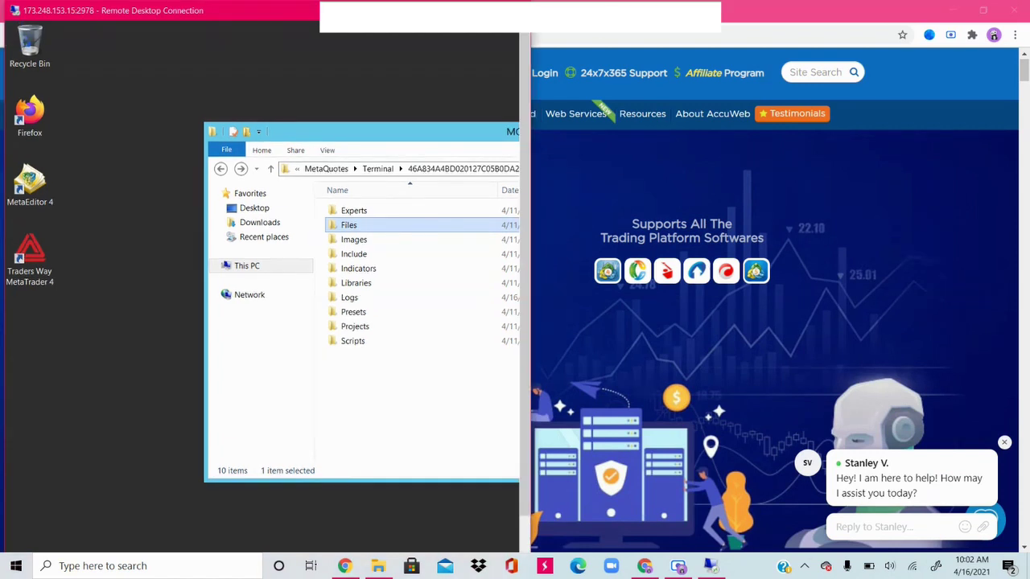
{"action": "key", "text": "ctrl+alt+Break"}
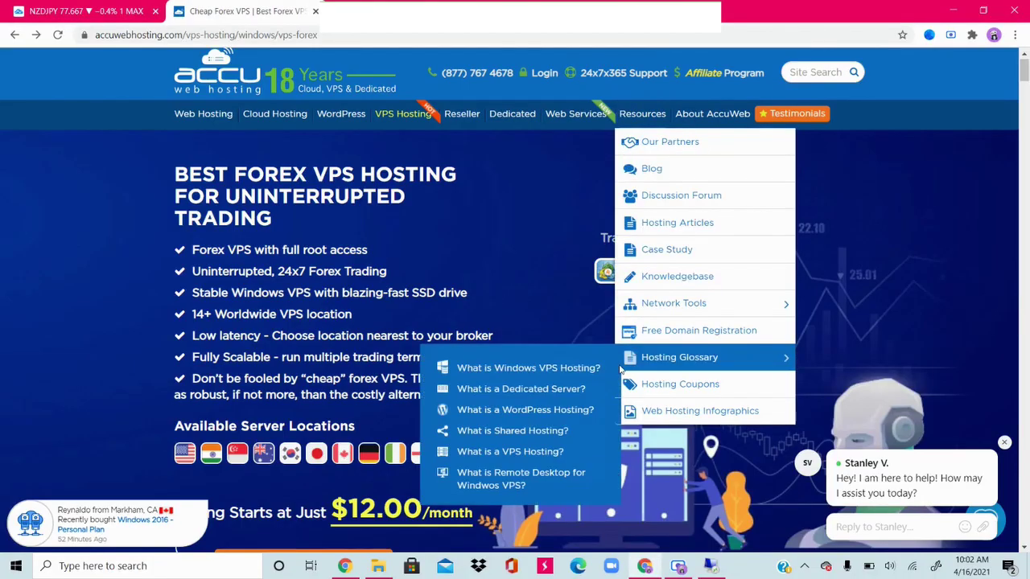
{"action": "left_click", "coordinate": [372, 566]}
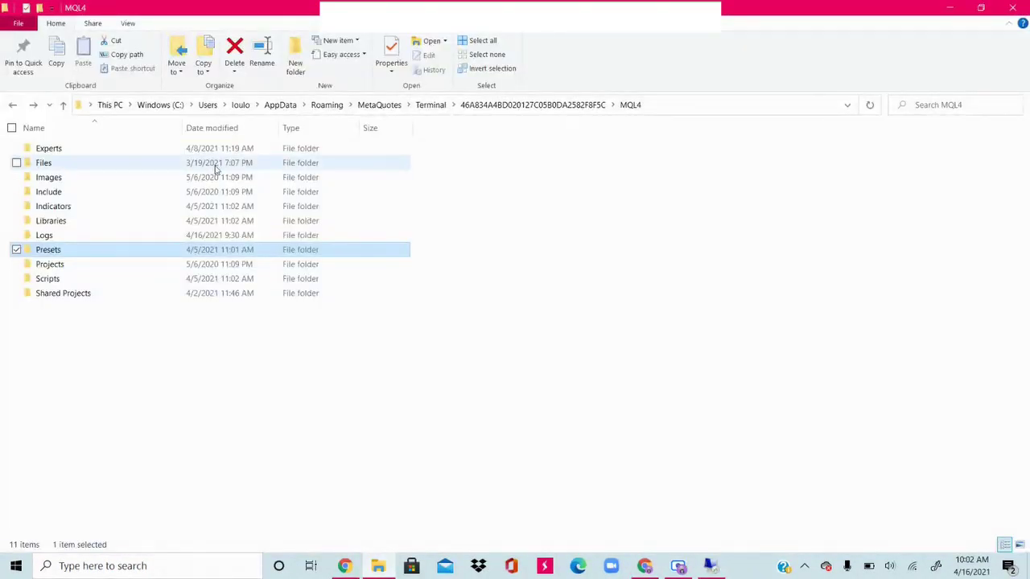
{"action": "left_click", "coordinate": [14, 106]}
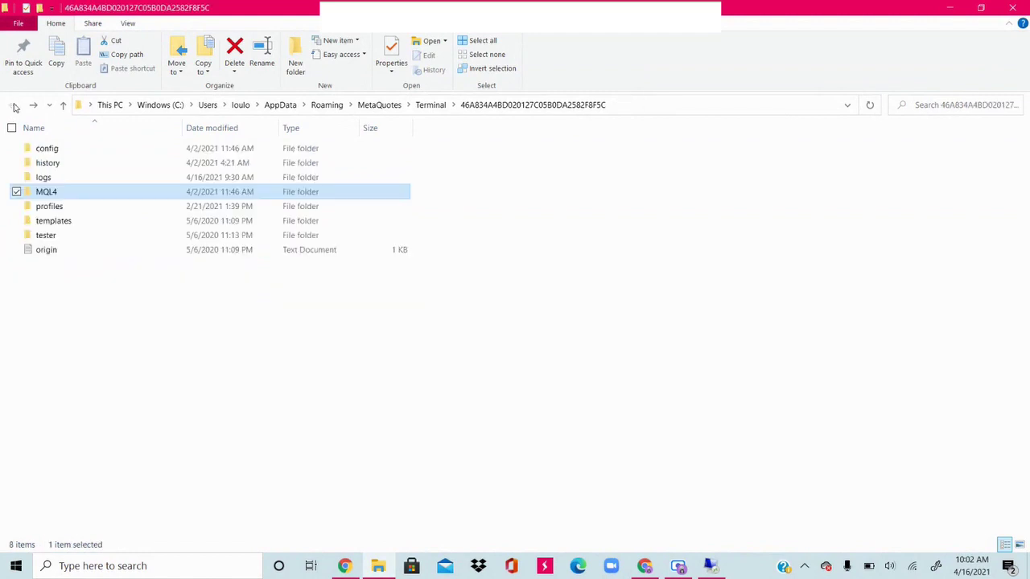
{"action": "double_click", "coordinate": [70, 197]}
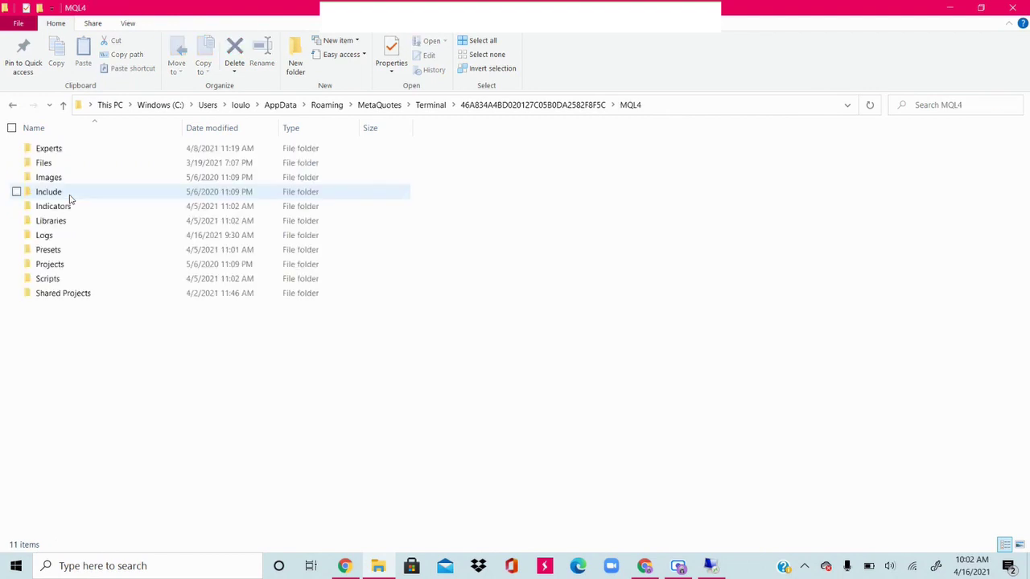
{"action": "double_click", "coordinate": [80, 147]}
Inspect the options for the Experts folder and the TelegramBotTraderEABot file, then deselect it.
{"action": "right_click", "coordinate": [138, 236]}
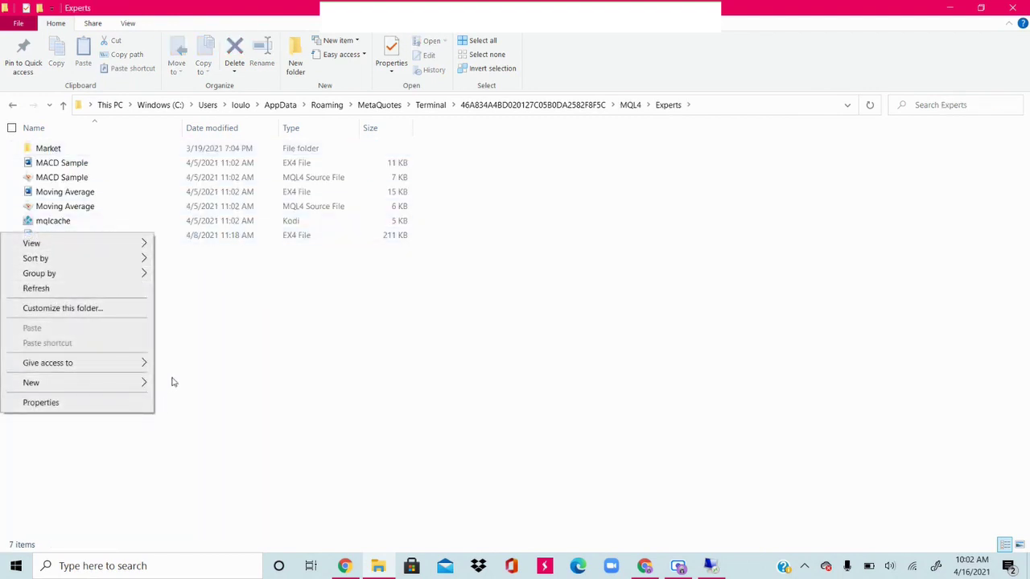
{"action": "left_click", "coordinate": [183, 316]}
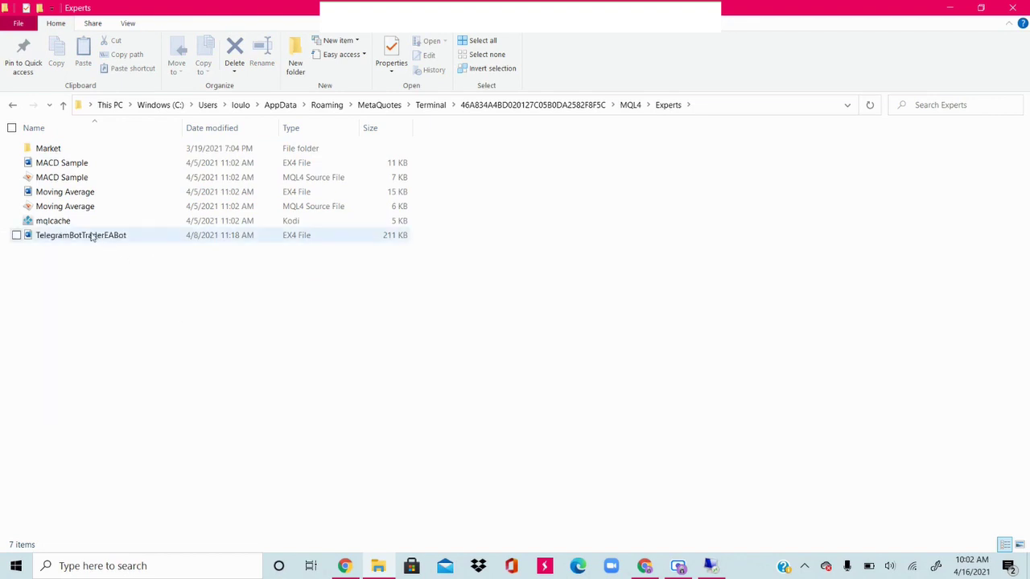
{"action": "right_click", "coordinate": [91, 235]}
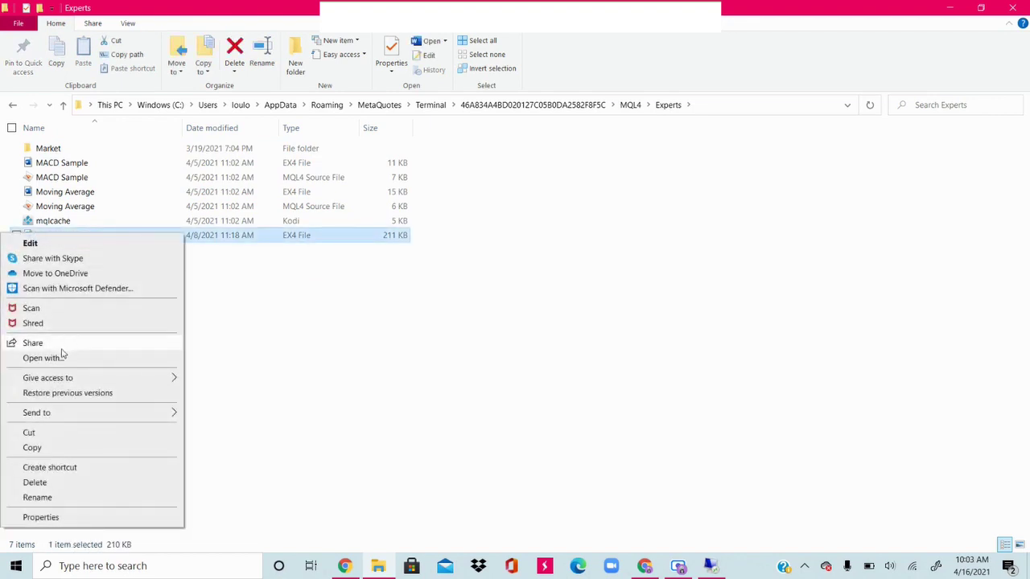
{"action": "left_click", "coordinate": [317, 407]}
{"action": "left_click", "coordinate": [317, 408]}
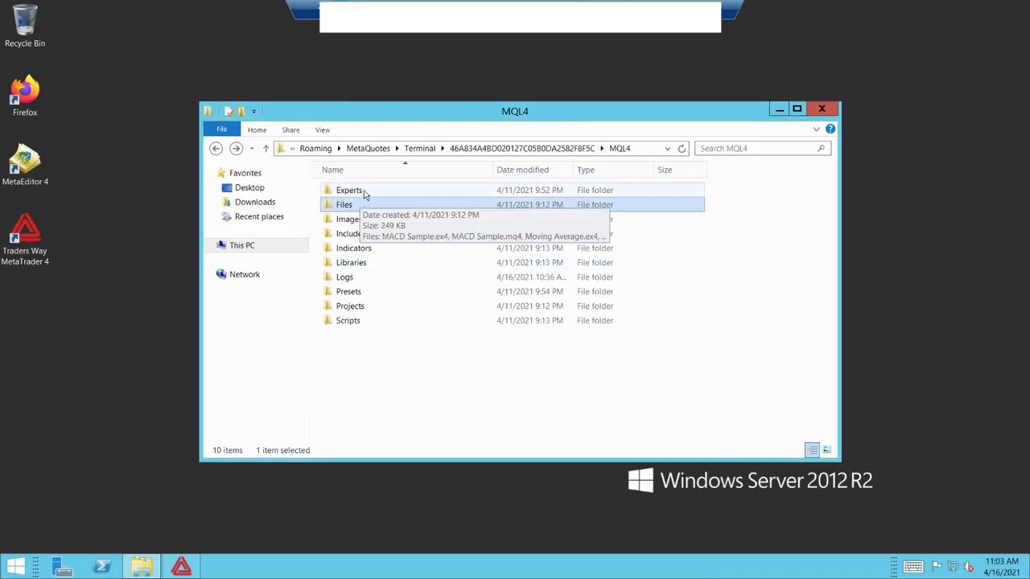
Open the server's Experts folder to confirm TelegramBotTraderEABot.ex4 (211 KB) is listed.
{"action": "double_click", "coordinate": [364, 192]}
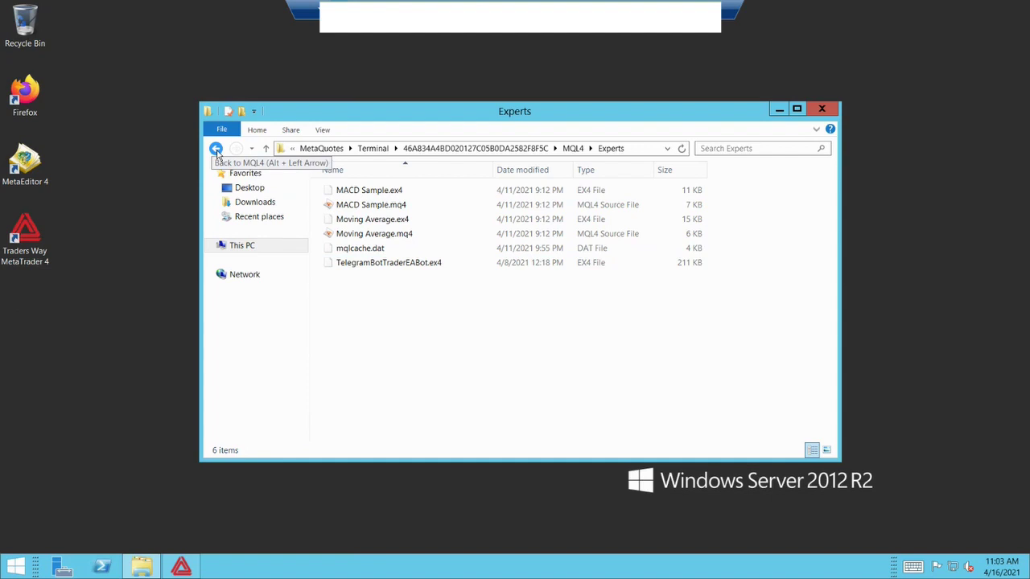
Return the server view to MQL4 and open the local Presets folder.
{"action": "left_click", "coordinate": [215, 150]}
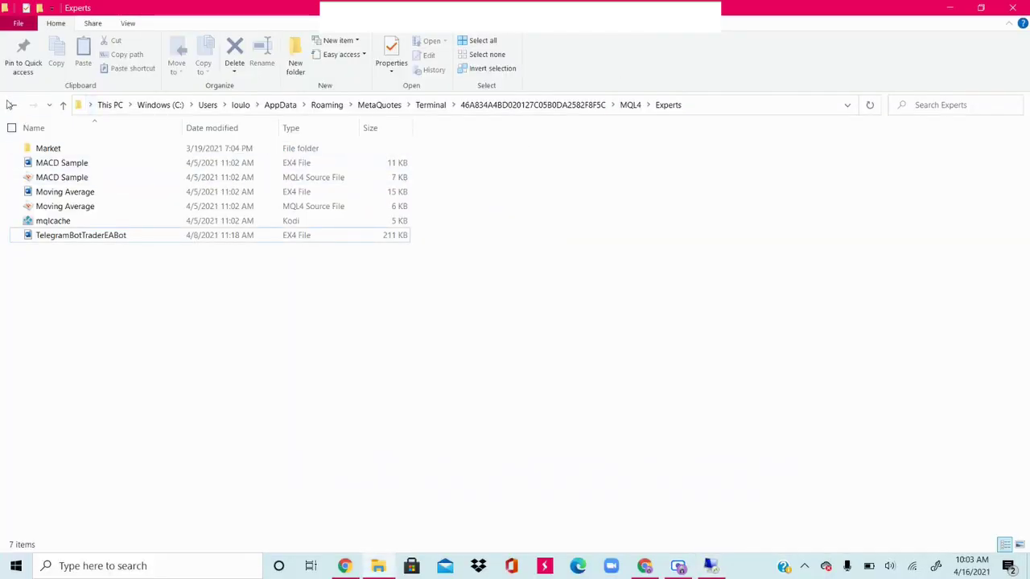
{"action": "left_click", "coordinate": [11, 105]}
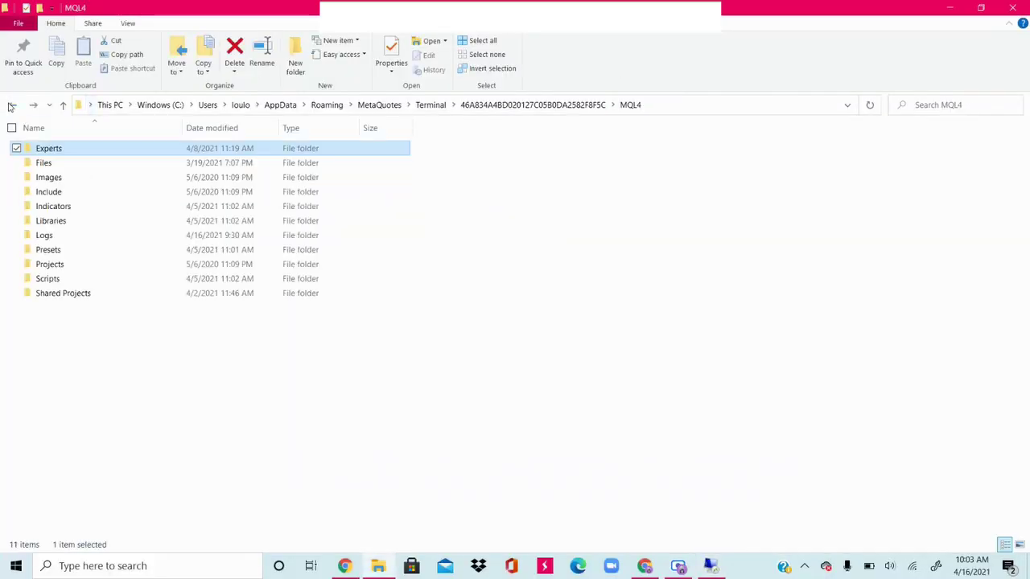
{"action": "left_click", "coordinate": [78, 256]}
{"action": "double_click", "coordinate": [78, 255]}
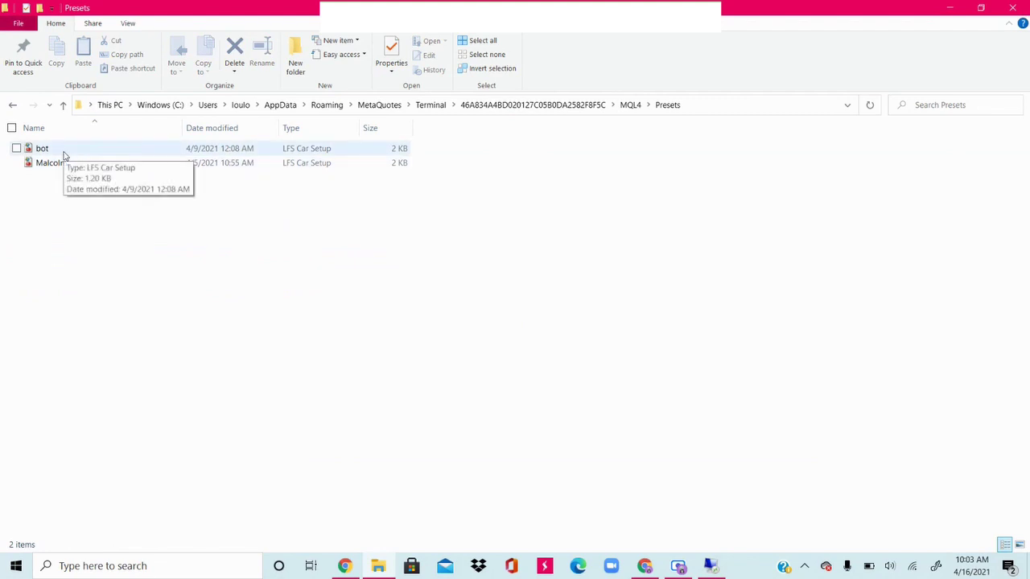
Inspect the options for the local bot preset file, then deselect it.
{"action": "right_click", "coordinate": [64, 155]}
{"action": "left_click", "coordinate": [181, 298]}
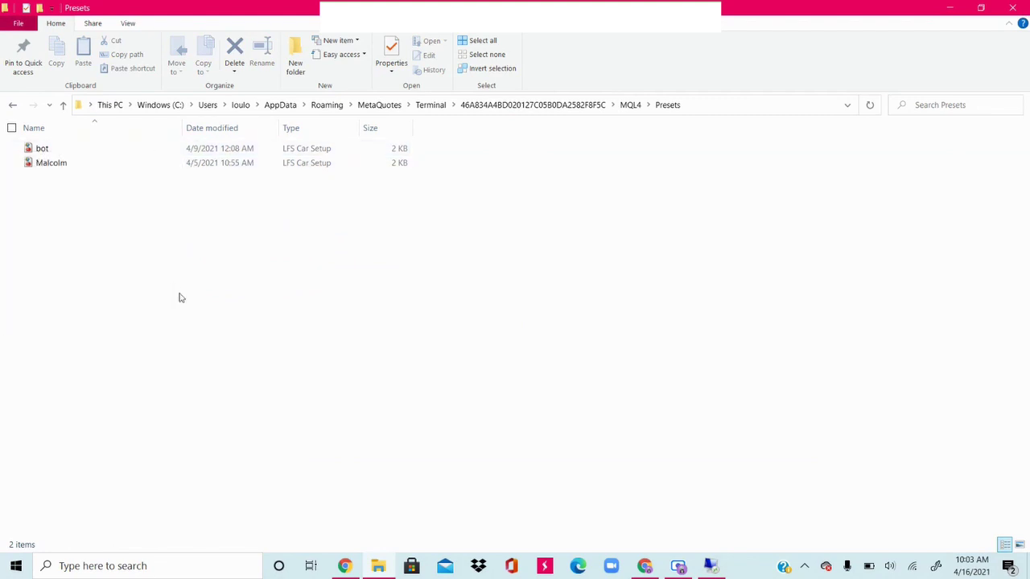
{"action": "left_click", "coordinate": [43, 150]}
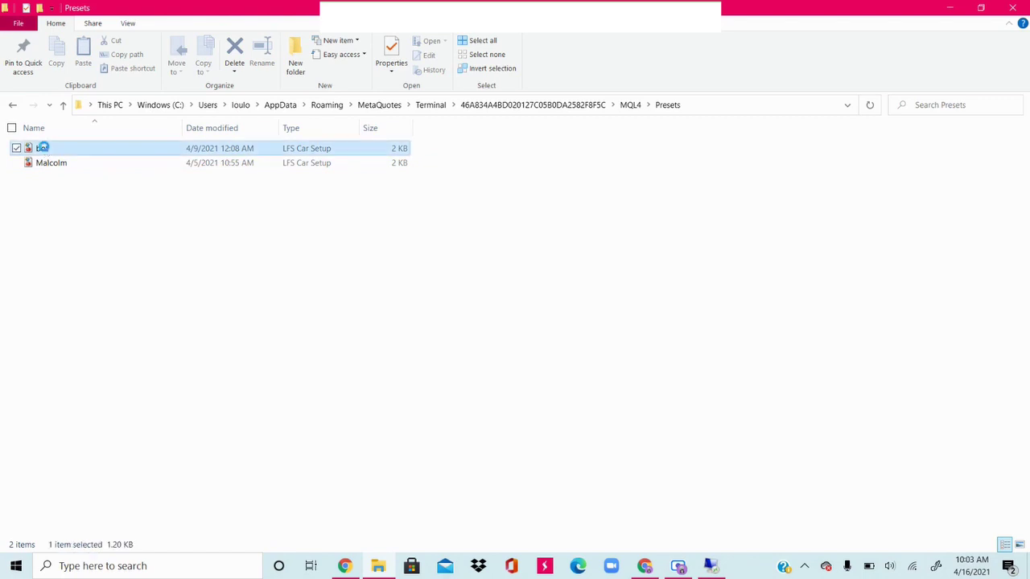
{"action": "right_click", "coordinate": [42, 150]}
{"action": "left_click", "coordinate": [395, 433]}
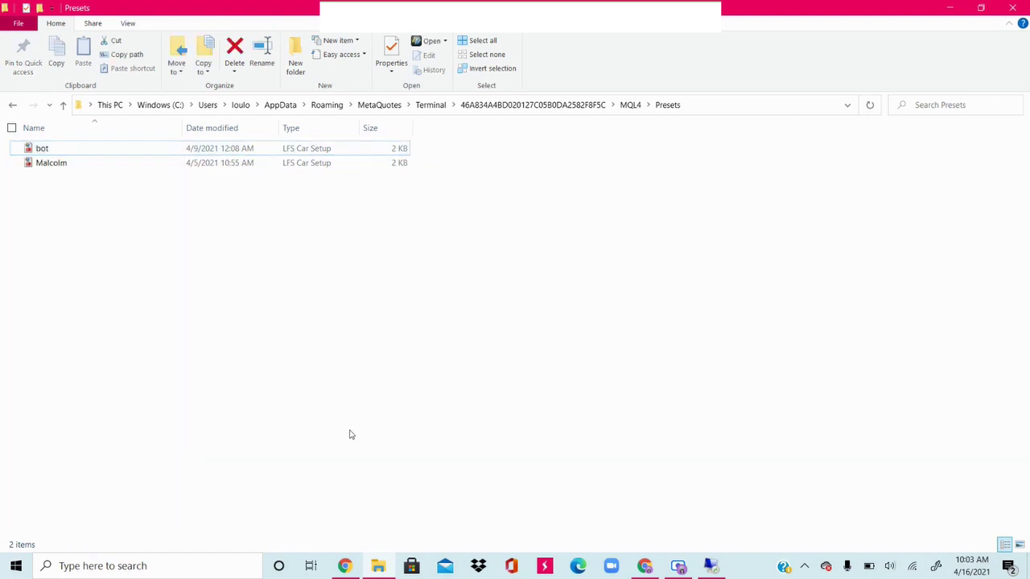
Switch to the VPS session and open its Presets folder holding bot.set (2 KB).
{"action": "left_click", "coordinate": [710, 565]}
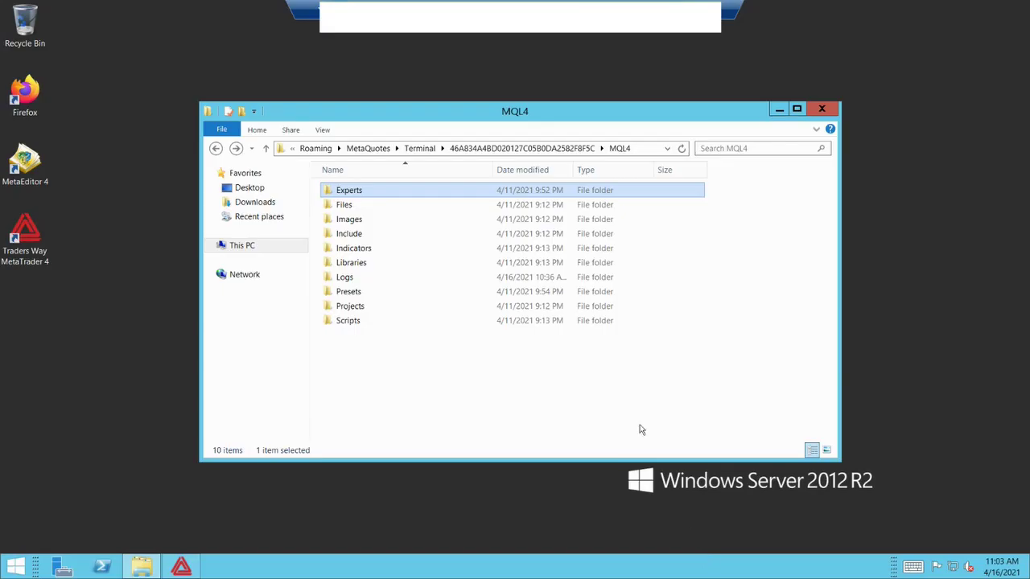
{"action": "double_click", "coordinate": [382, 294]}
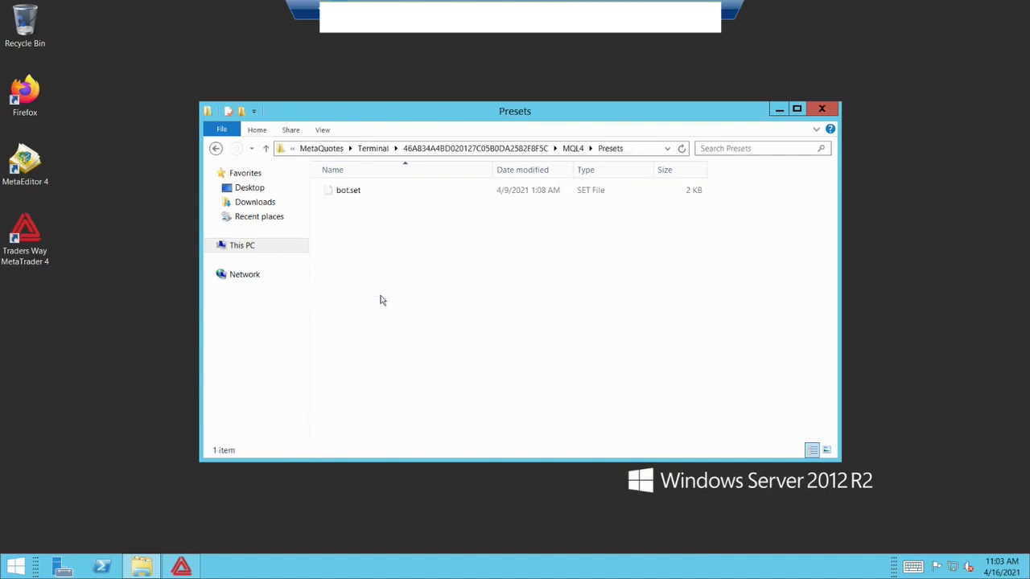